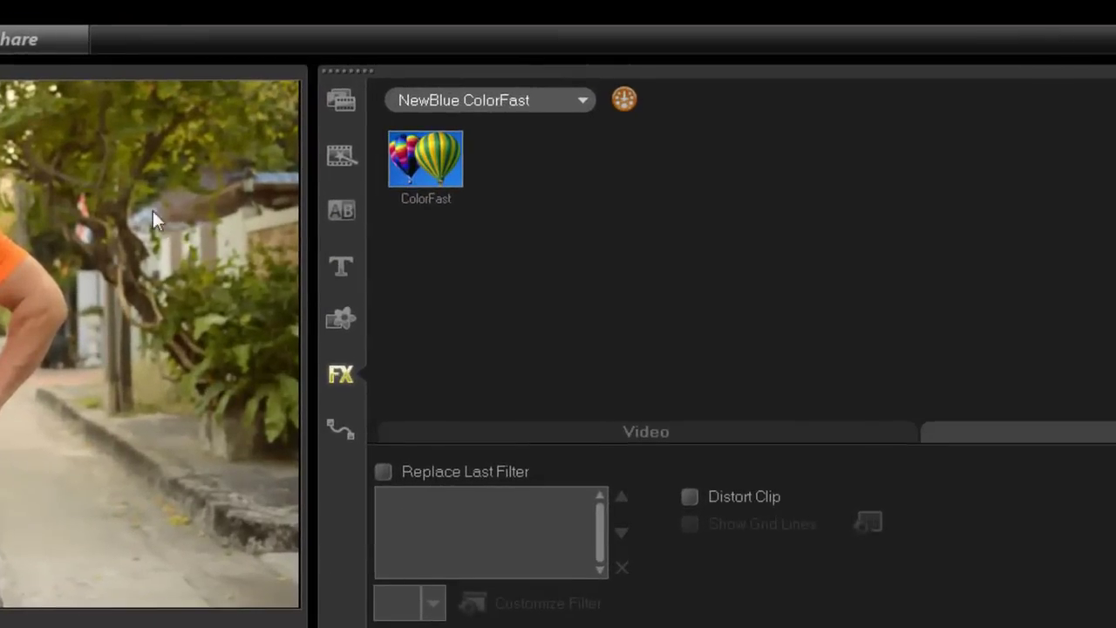
# Step: Filter the effects to NewBlue ColorFast and drop ColorFast onto the DSC_1088.MOV clip
pyautogui.click(582, 100)
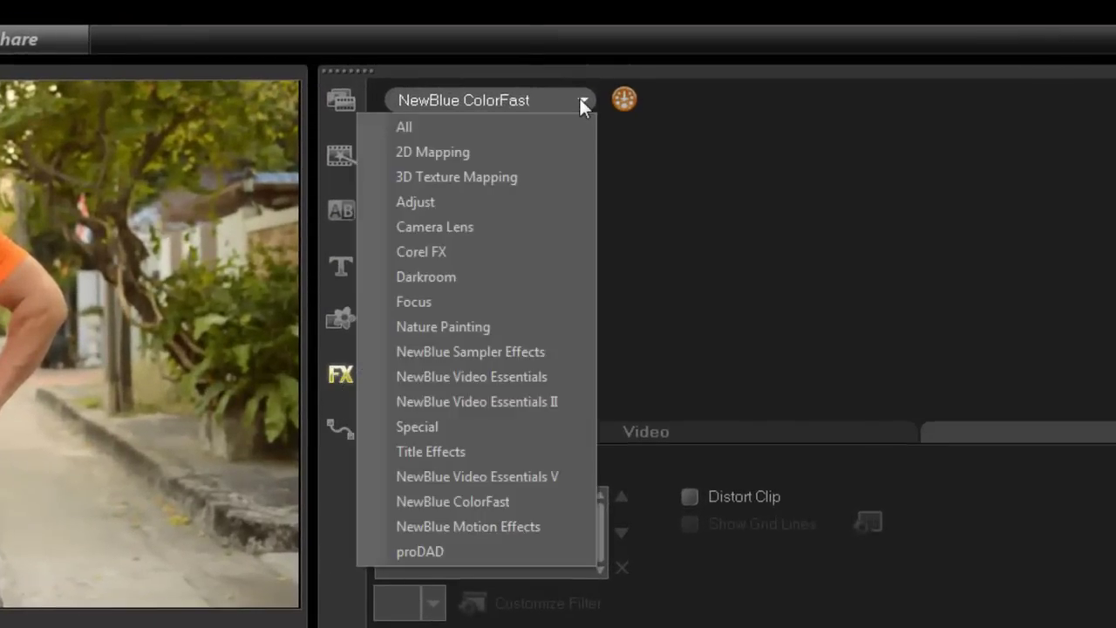
pyautogui.click(479, 131)
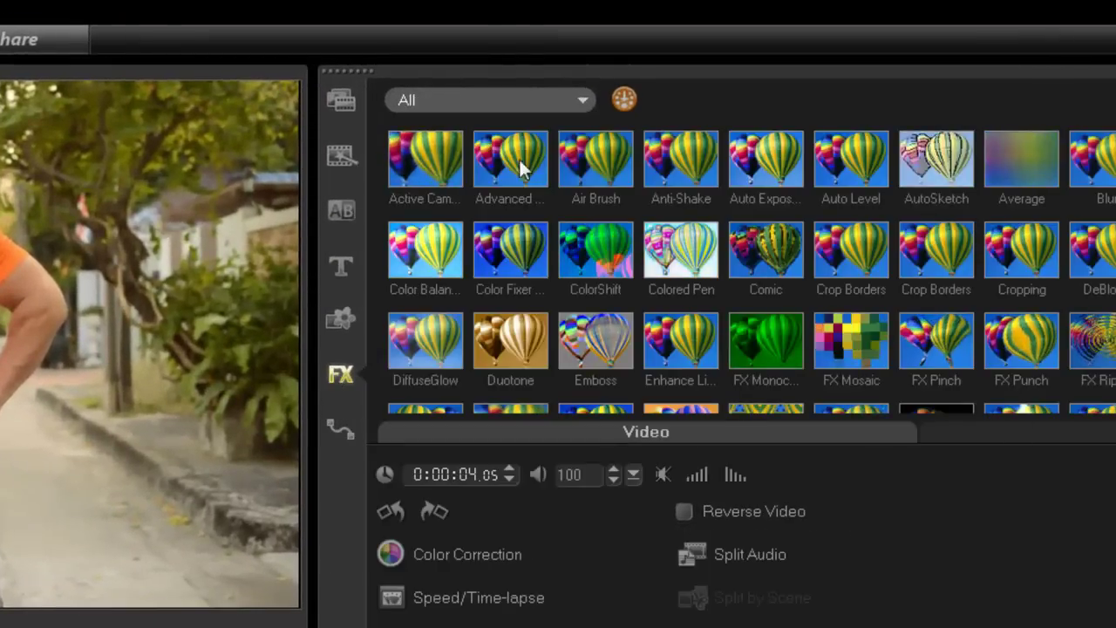
pyautogui.click(584, 102)
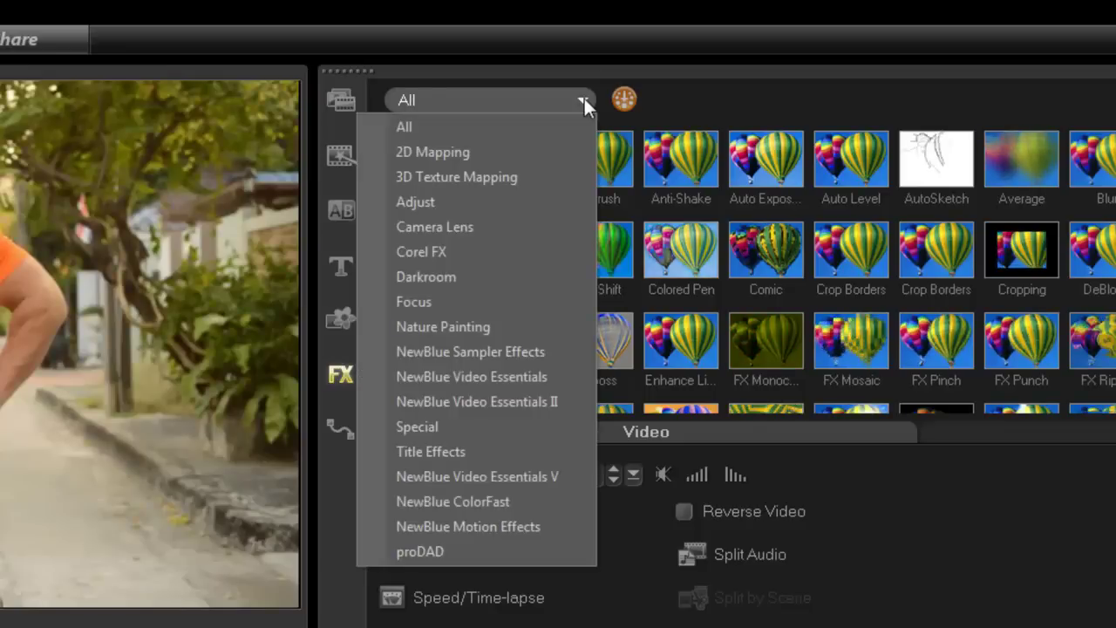
pyautogui.click(446, 506)
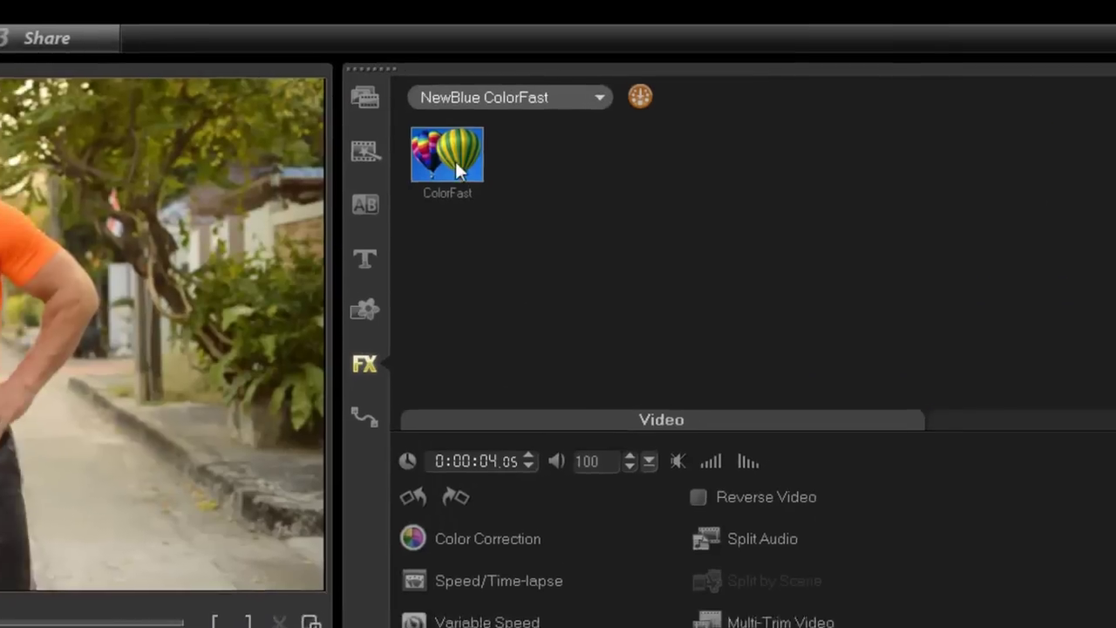
pyautogui.click(436, 170)
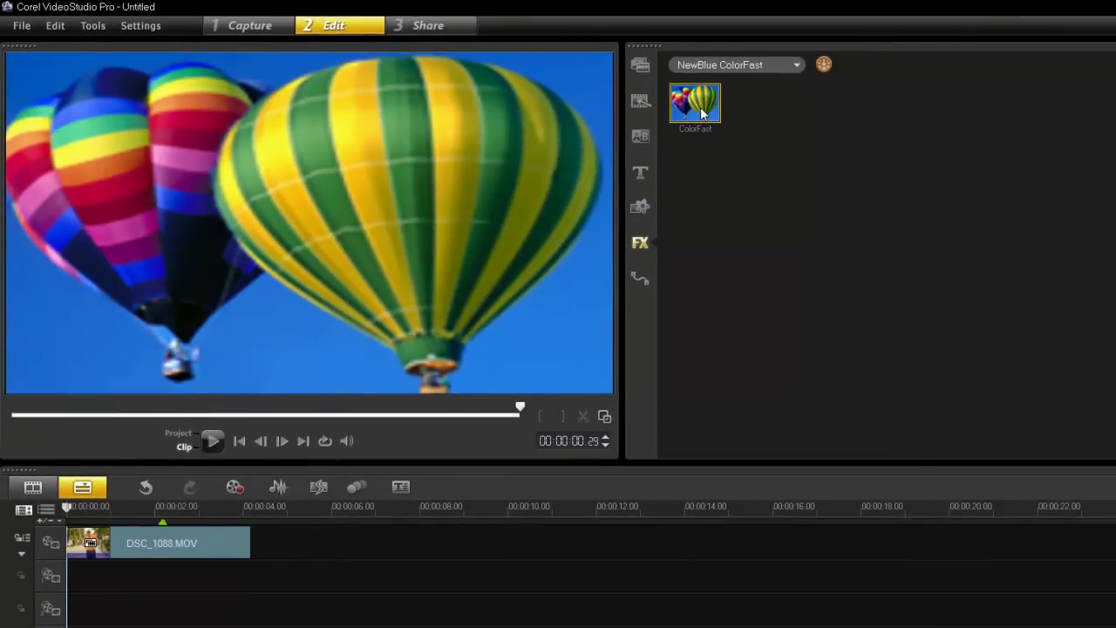
pyautogui.moveTo(703, 111); pyautogui.dragTo(212, 538)
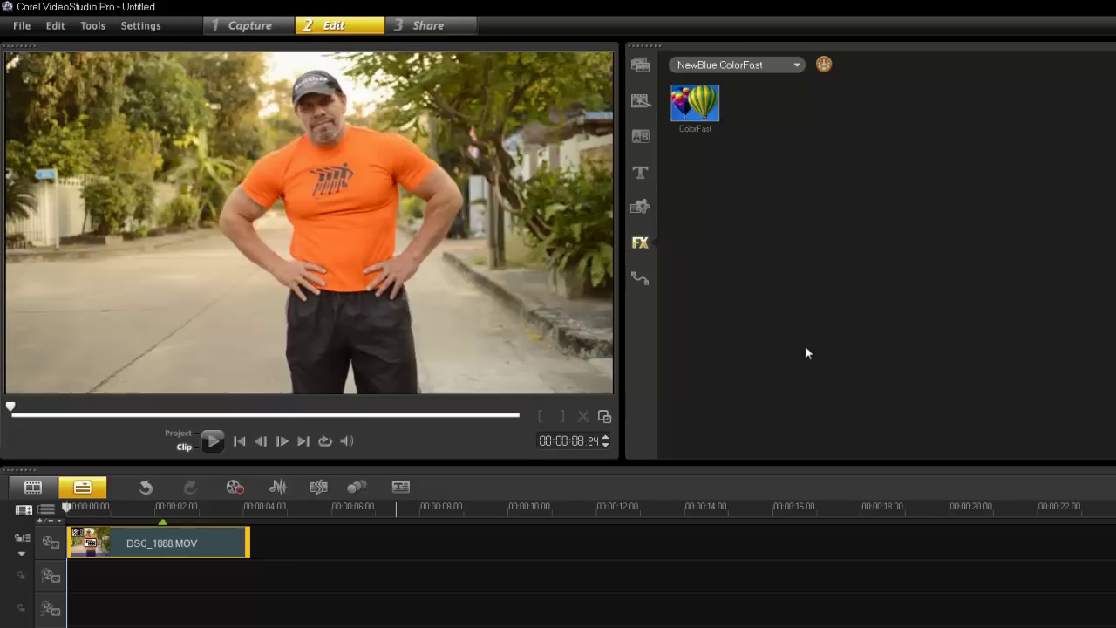
# Step: Open the clip's ColorFast Customize Filter dialog and rewind its preview to the start
pyautogui.doubleClick(200, 549)
pyautogui.click(785, 393)
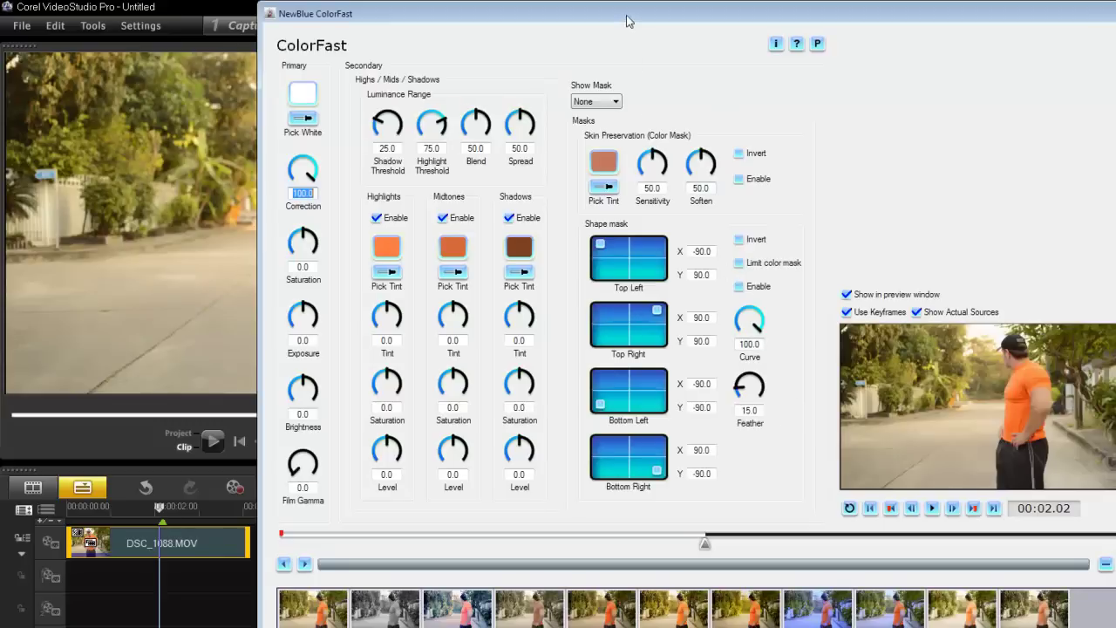
pyautogui.moveTo(628, 19); pyautogui.dragTo(888, 26)
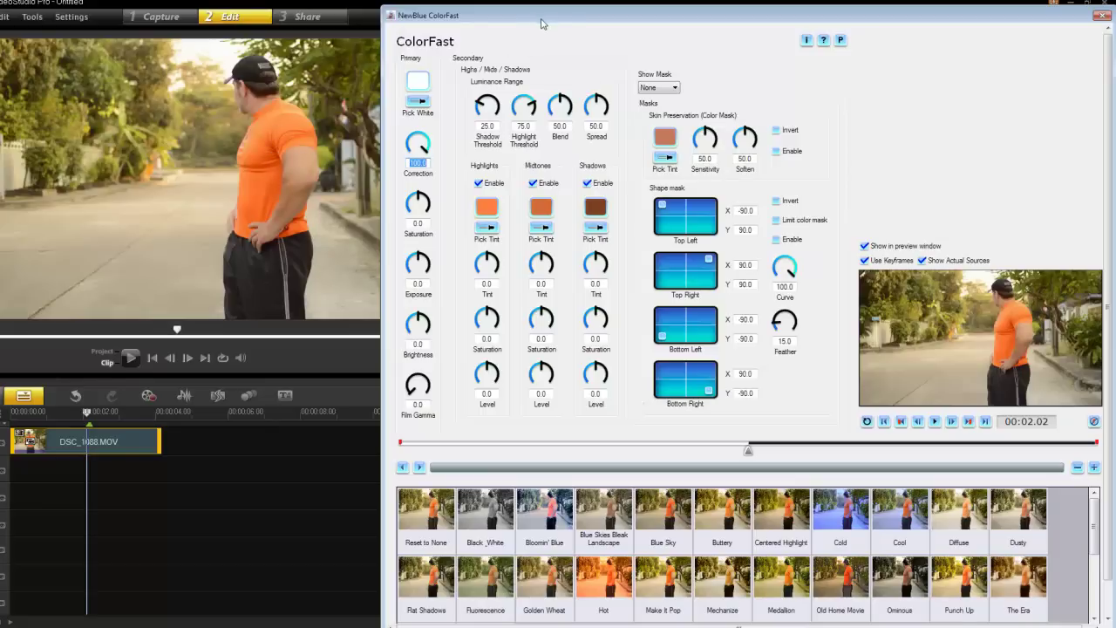
pyautogui.moveTo(544, 21); pyautogui.dragTo(553, 17)
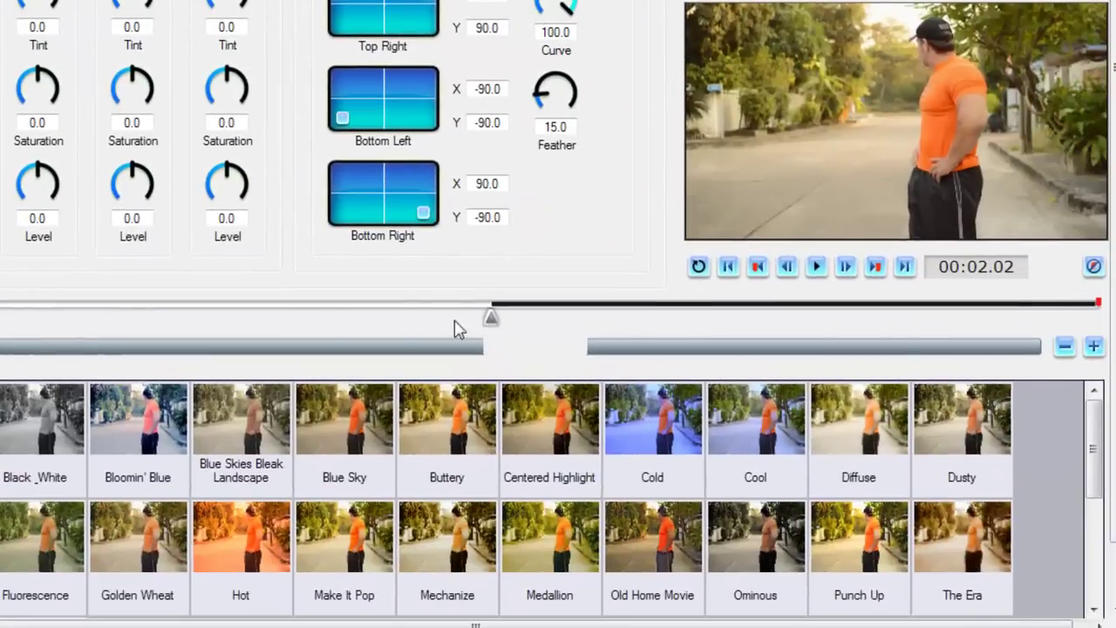
pyautogui.moveTo(491, 319); pyautogui.dragTo(5, 321)
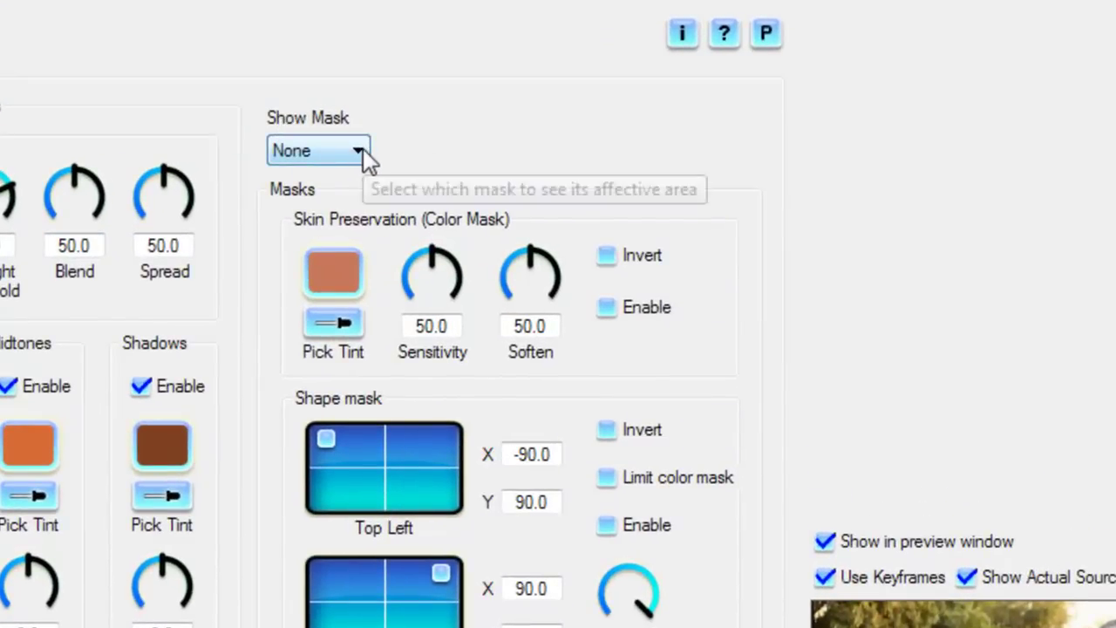
# Step: Set Show Mask to Skin mask and activate the Skin Preservation Pick Tint tool
pyautogui.click(363, 150)
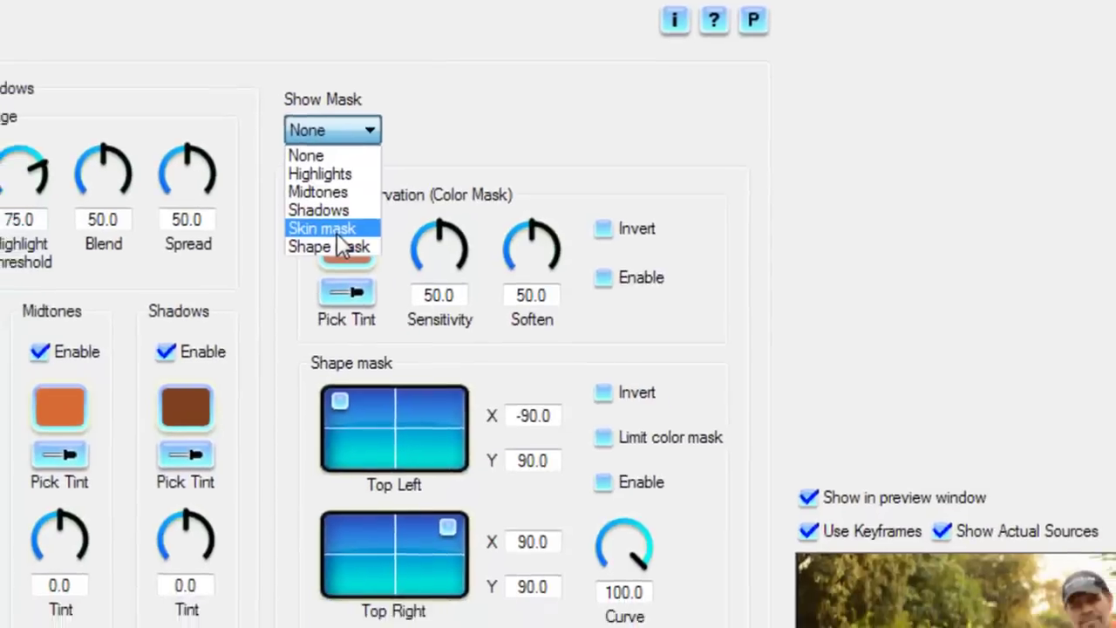
pyautogui.click(336, 231)
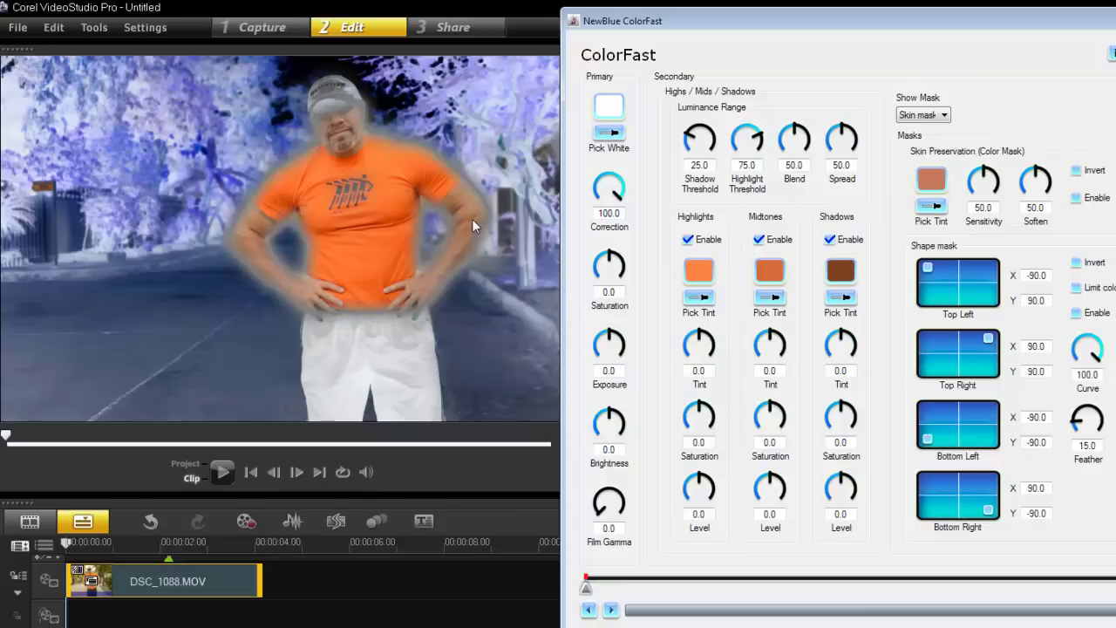
pyautogui.click(931, 206)
# Step: Sample the orange shirt as the tint, enable Skin Preservation, and set Show Mask to None
pyautogui.click(377, 261)
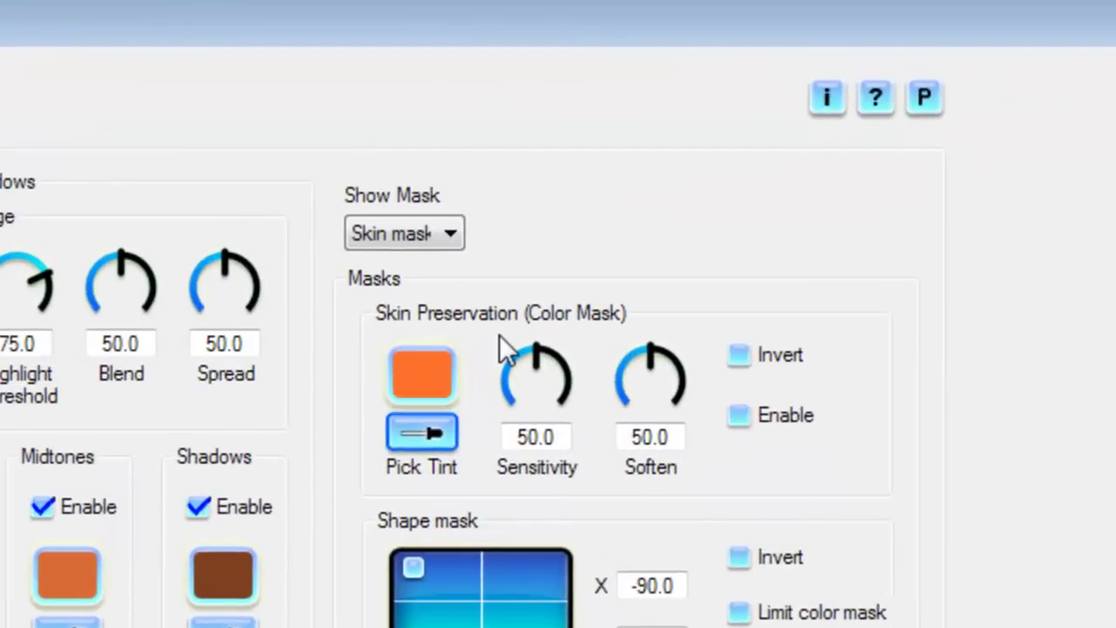
pyautogui.click(737, 416)
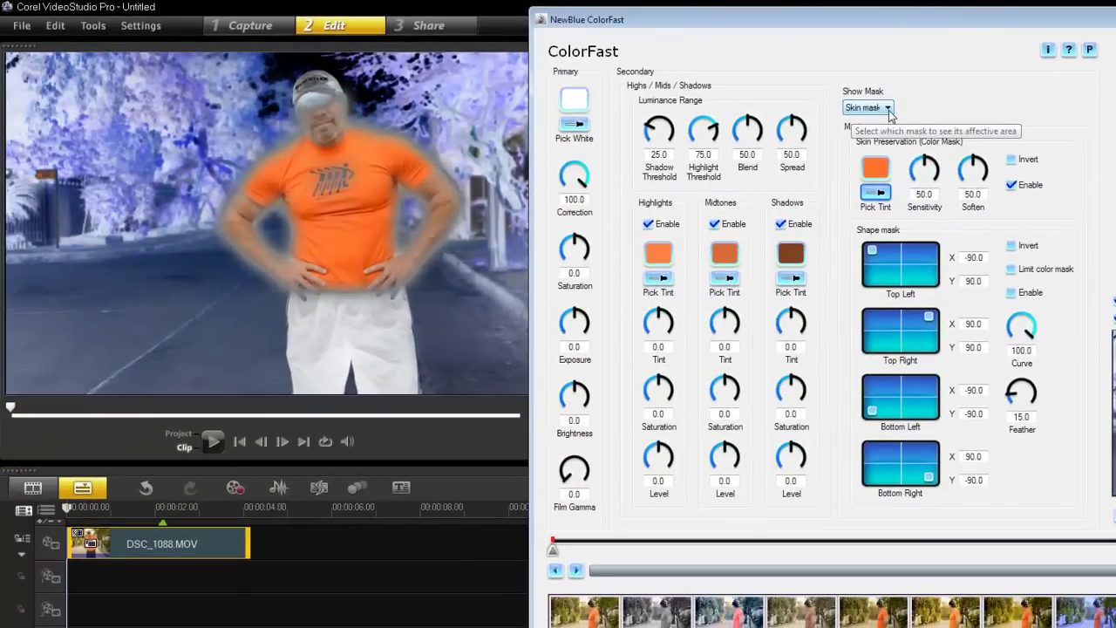
pyautogui.click(887, 109)
pyautogui.click(859, 121)
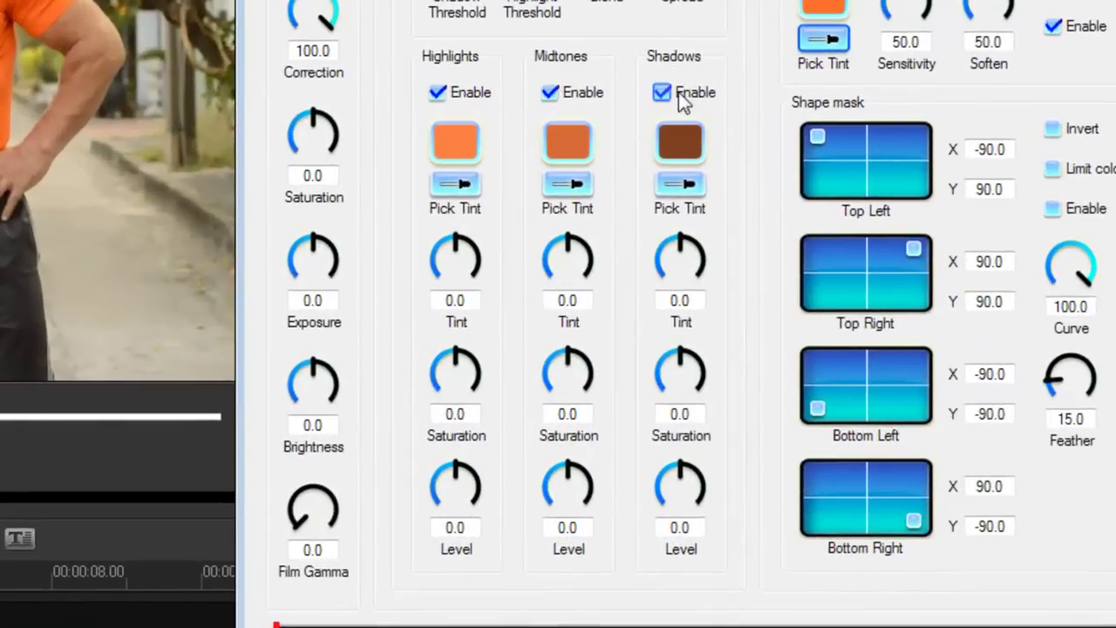
# Step: Set Highlights and Midtones Saturation to -100 and Shadows Saturation to -41.7
pyautogui.click(442, 401)
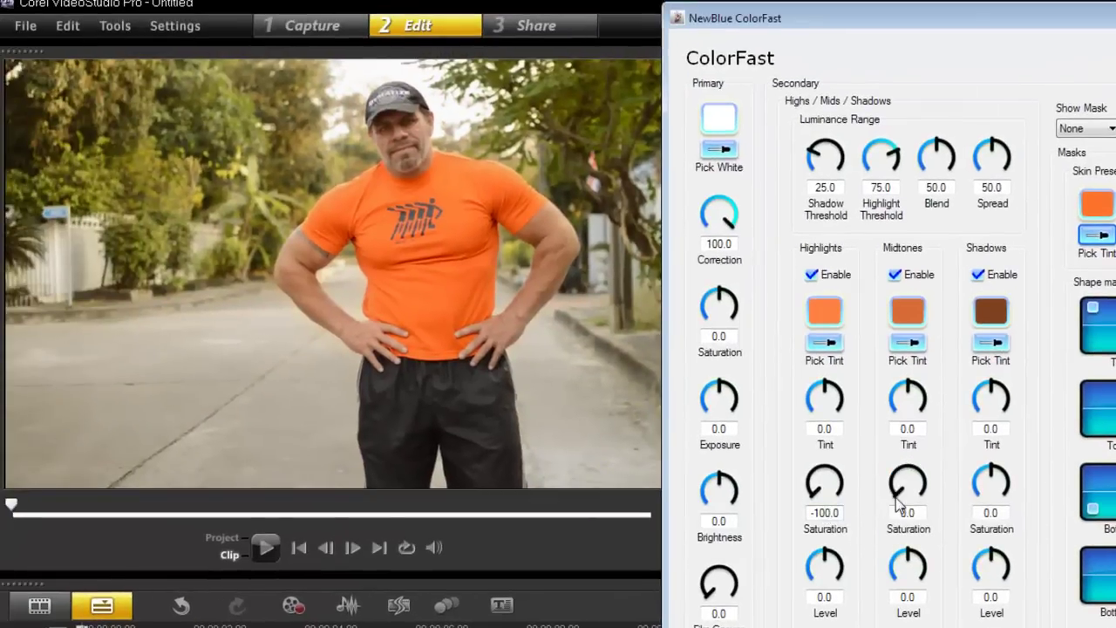
pyautogui.click(898, 505)
pyautogui.moveTo(928, 23); pyautogui.dragTo(956, 18)
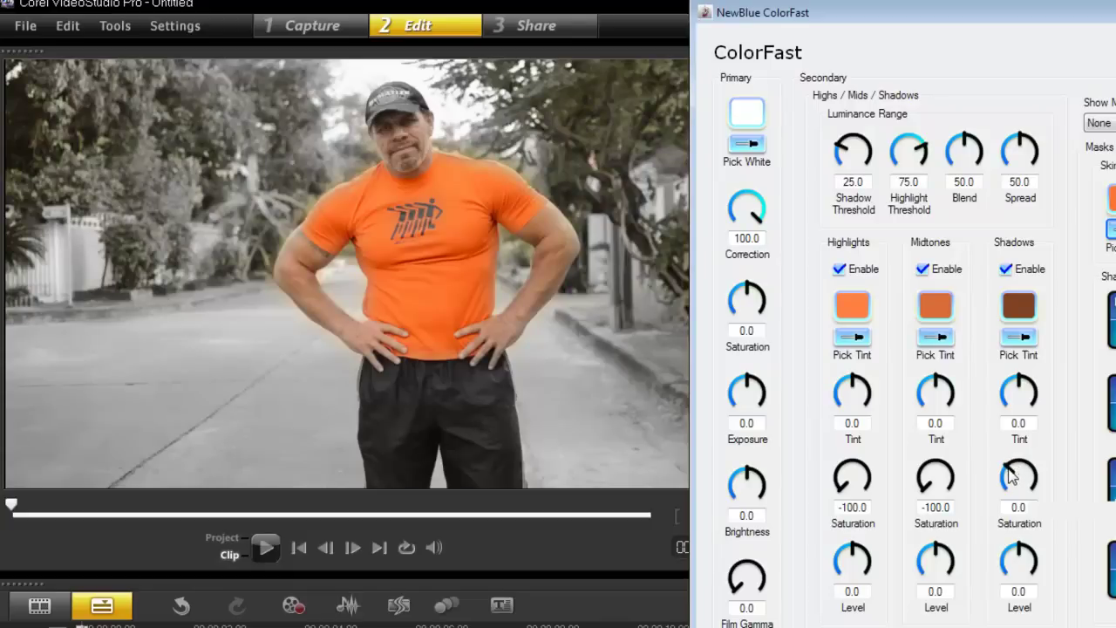
pyautogui.moveTo(1010, 477); pyautogui.dragTo(1010, 477)
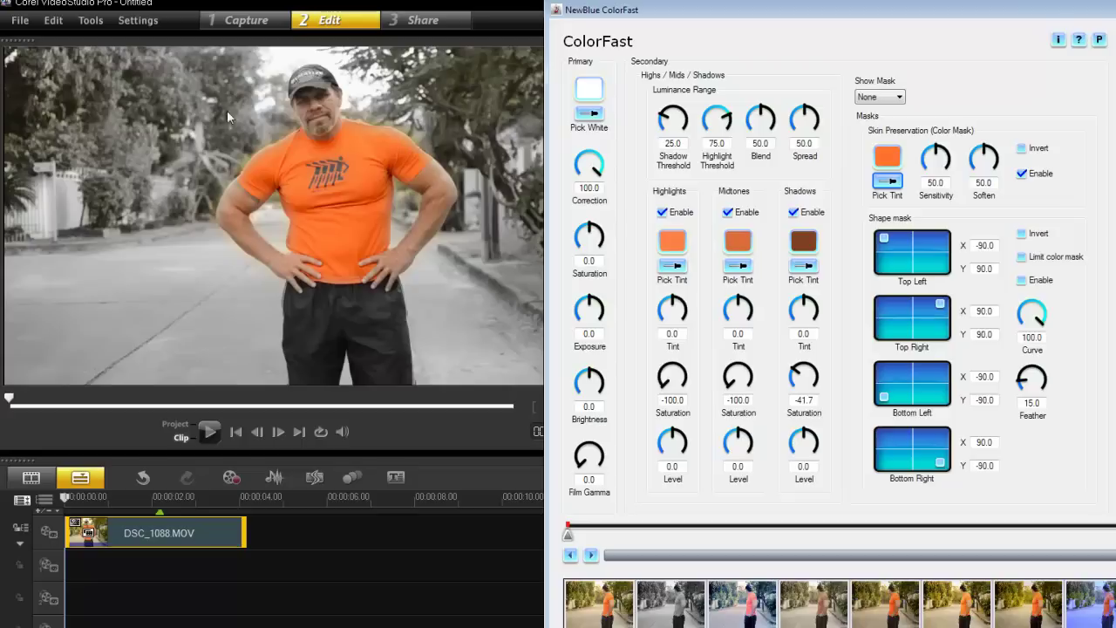
pyautogui.moveTo(681, 12); pyautogui.dragTo(768, 27)
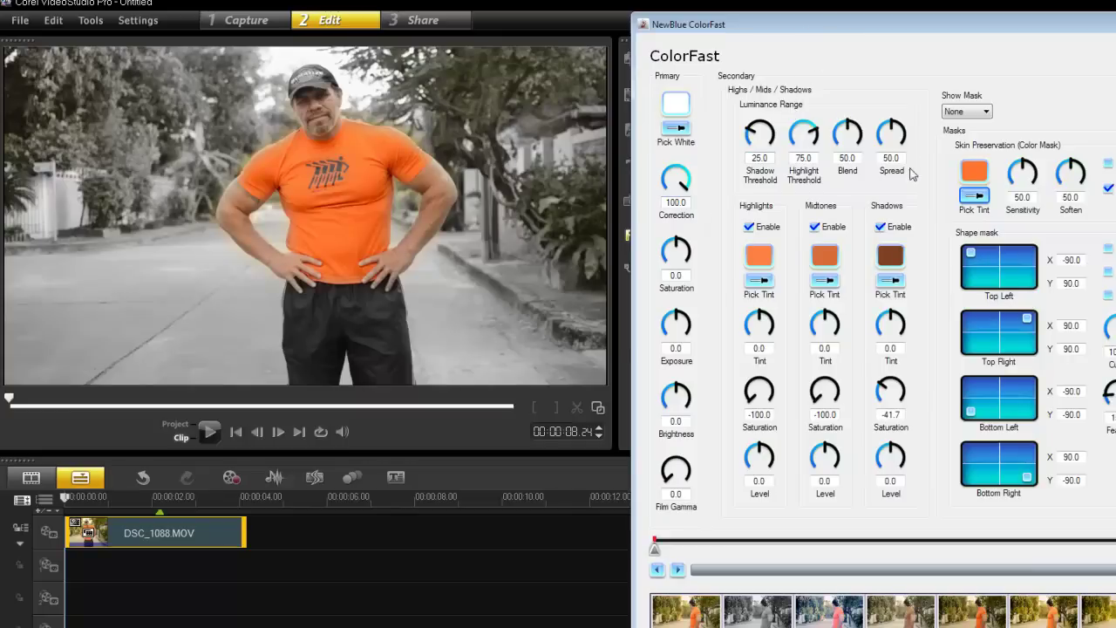
pyautogui.moveTo(977, 30); pyautogui.dragTo(818, 25)
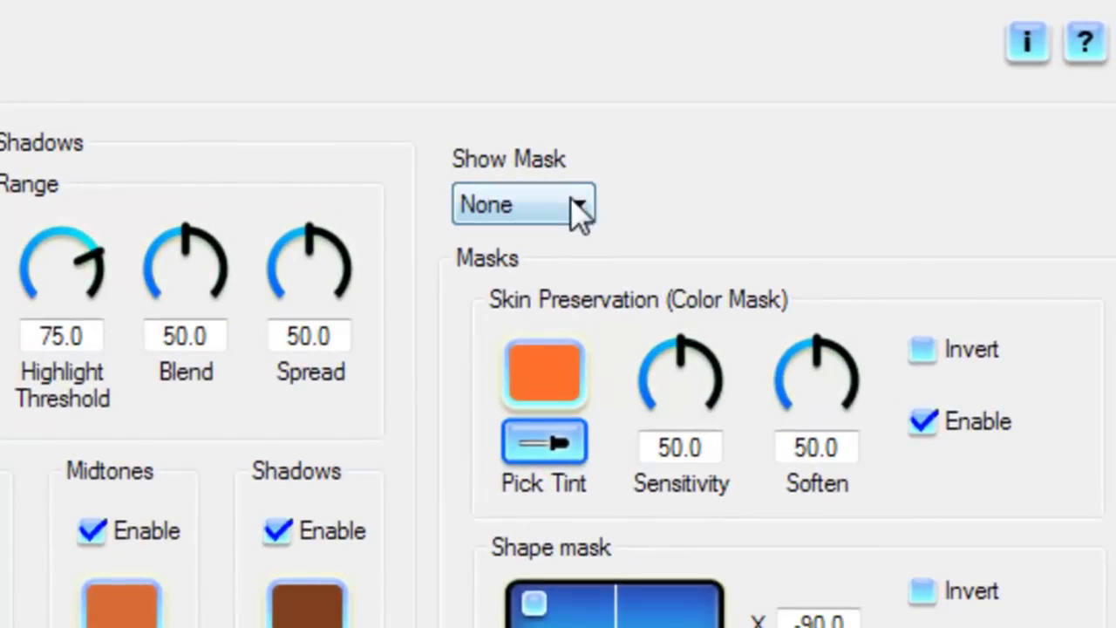
# Step: Show the Shape mask in the preview and lower its Curve from 100 to 0.0
pyautogui.click(579, 206)
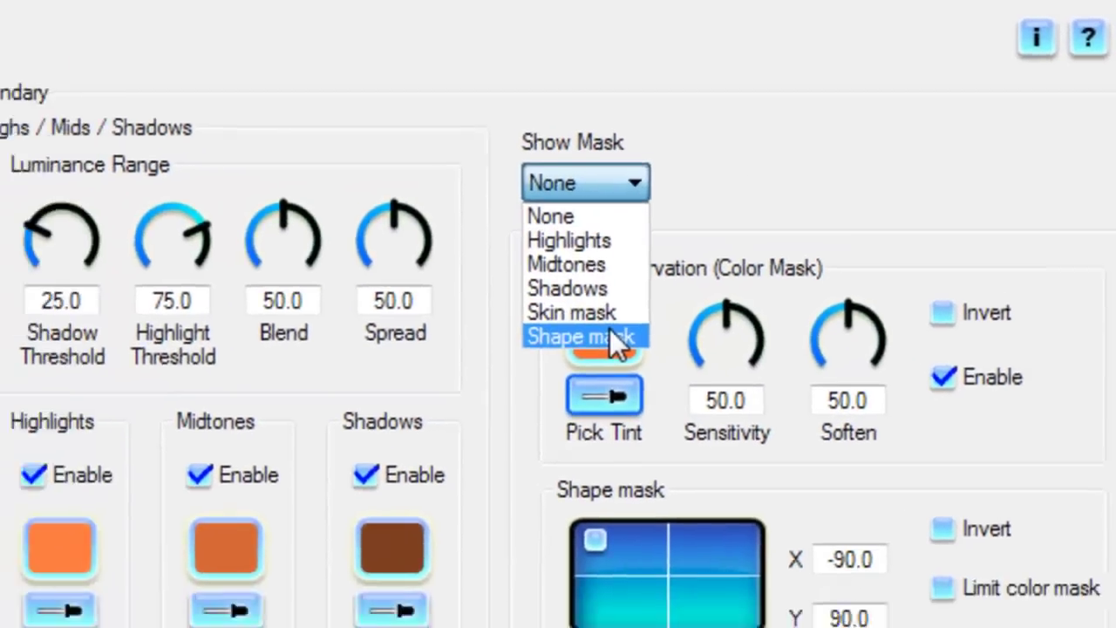
pyautogui.click(559, 376)
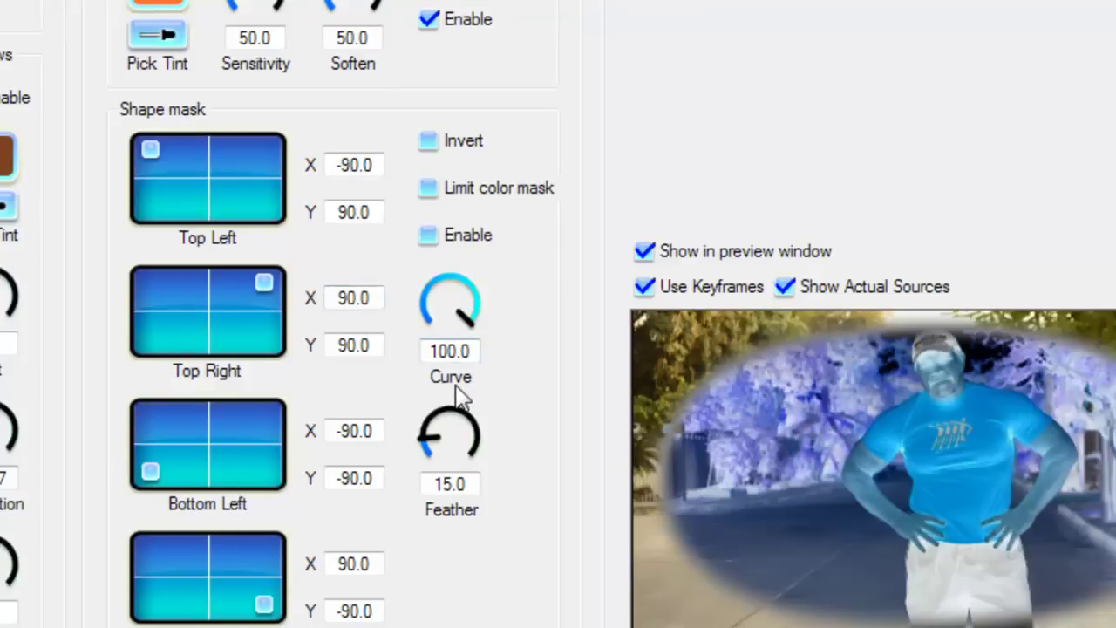
pyautogui.click(430, 330)
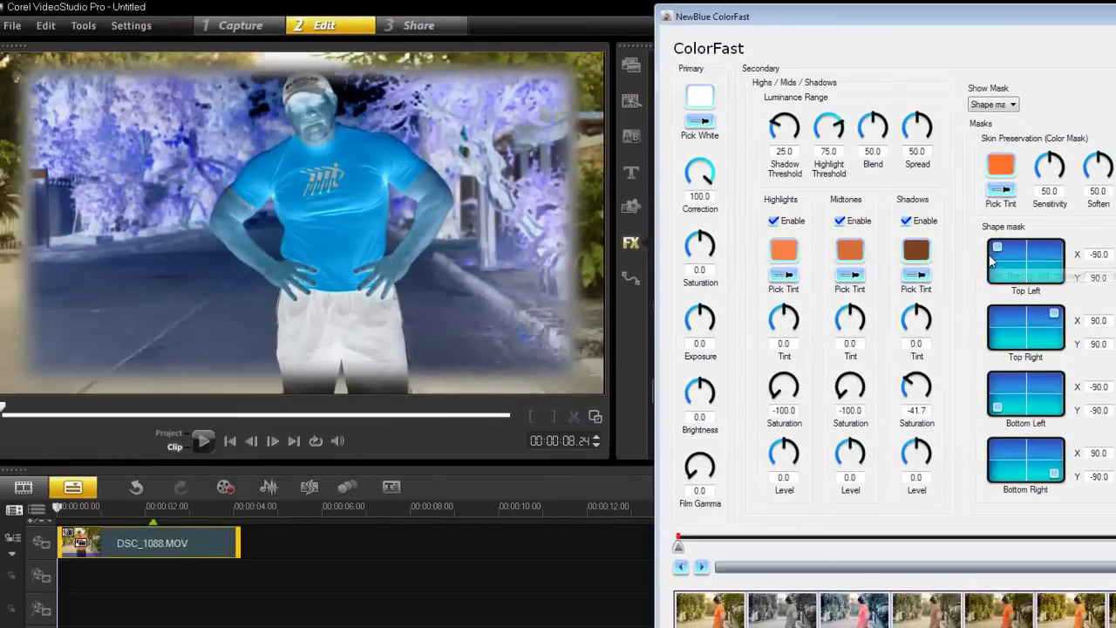
# Step: Drag the Top Left, Bottom Left and Bottom Right mask corners out to ±100
pyautogui.moveTo(998, 247); pyautogui.dragTo(991, 243)
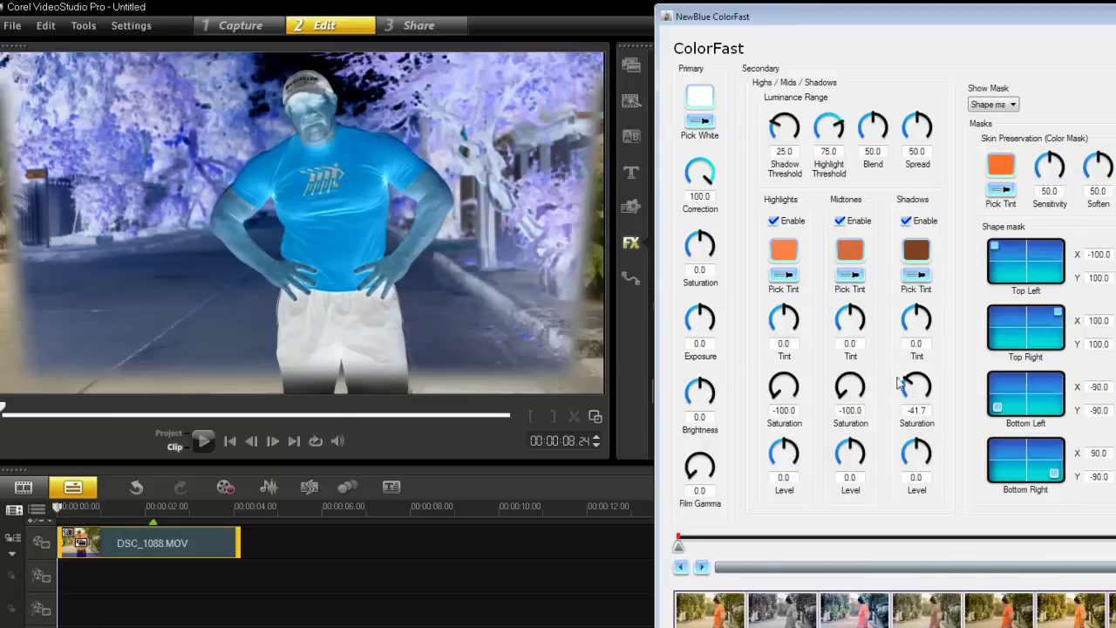
pyautogui.moveTo(996, 413); pyautogui.dragTo(993, 409)
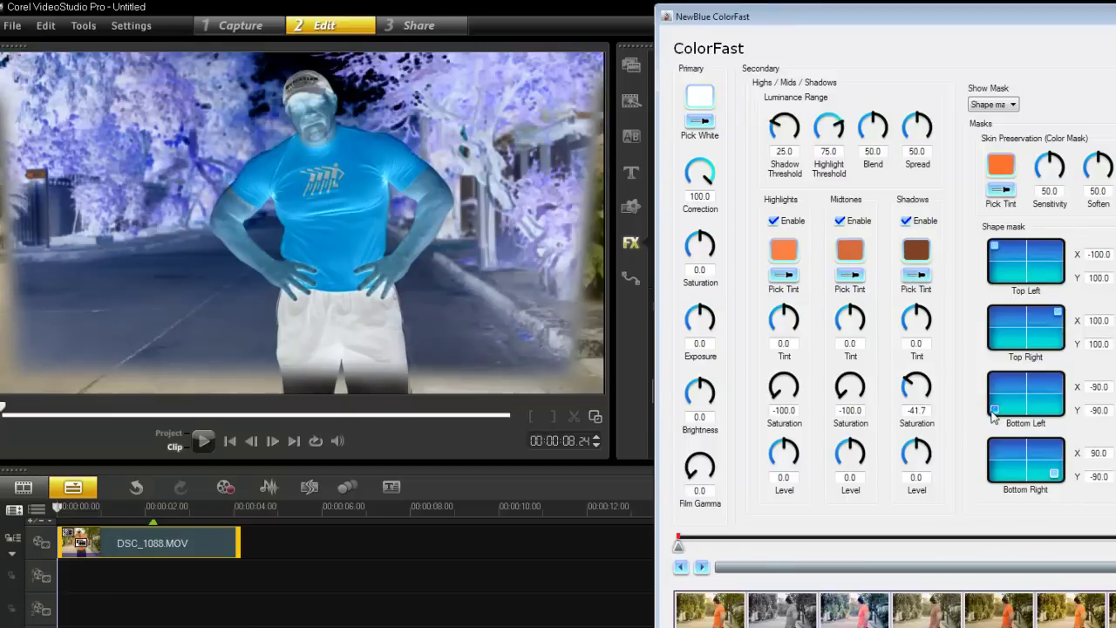
pyautogui.moveTo(1055, 475); pyautogui.dragTo(1059, 478)
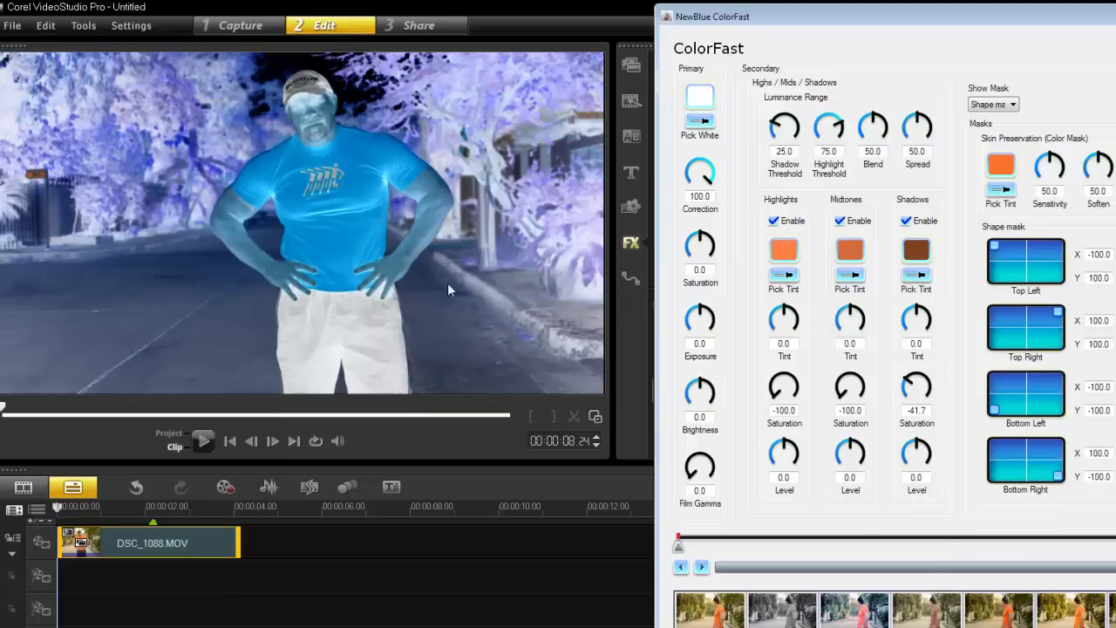
# Step: Set Show Mask back to None and shift the ColorFast window left
pyautogui.click(1013, 106)
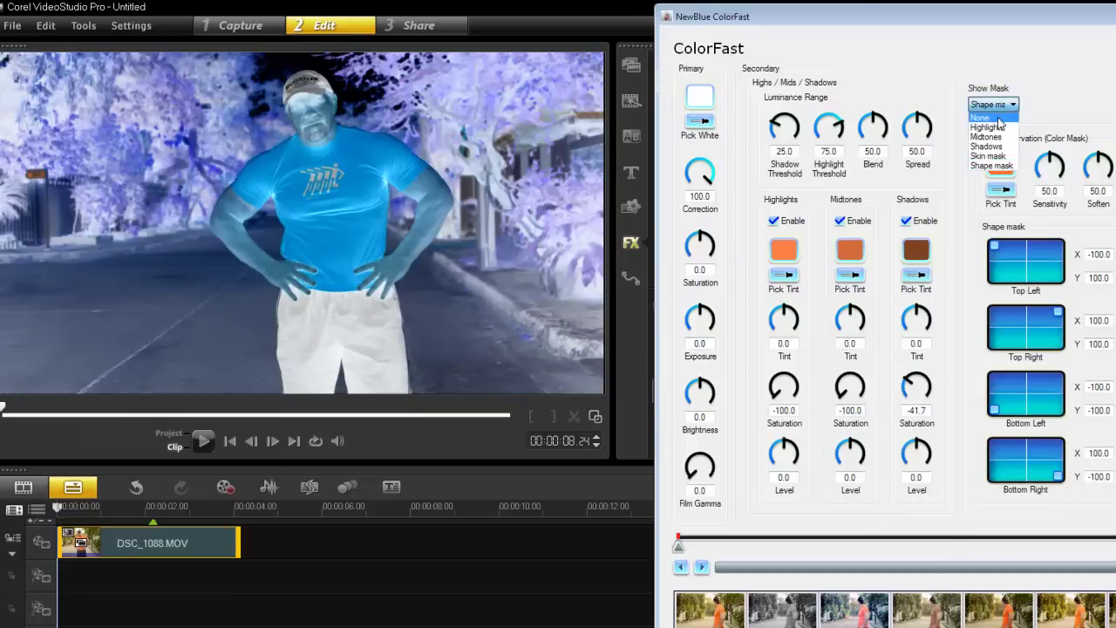
pyautogui.click(1000, 118)
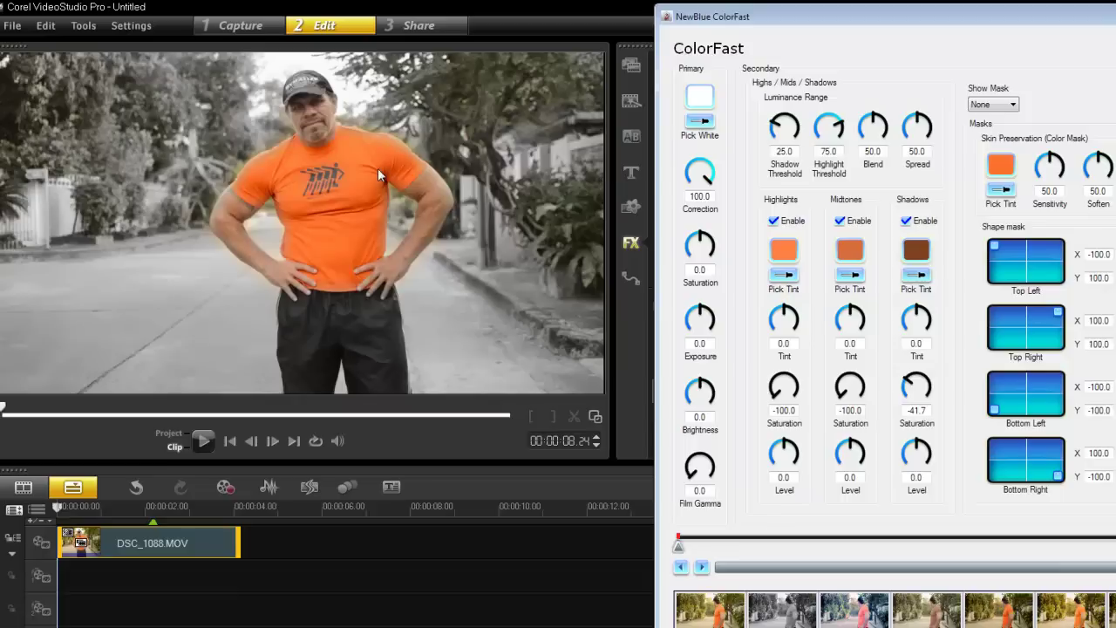
pyautogui.moveTo(863, 18); pyautogui.dragTo(779, 15)
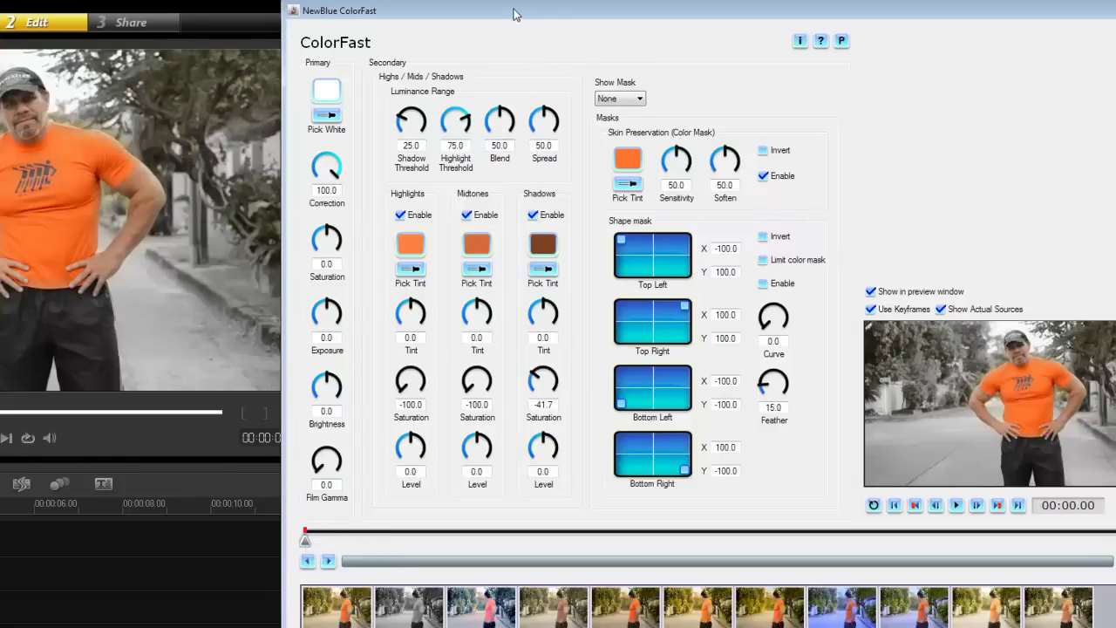
pyautogui.moveTo(514, 15); pyautogui.dragTo(458, 17)
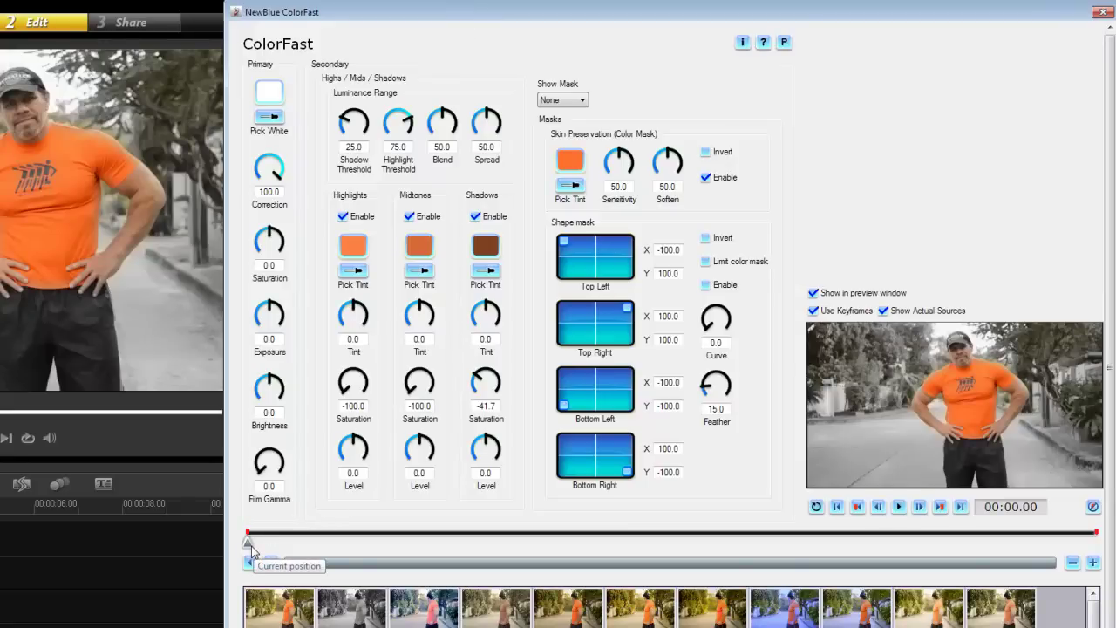
pyautogui.moveTo(248, 542); pyautogui.dragTo(1096, 540)
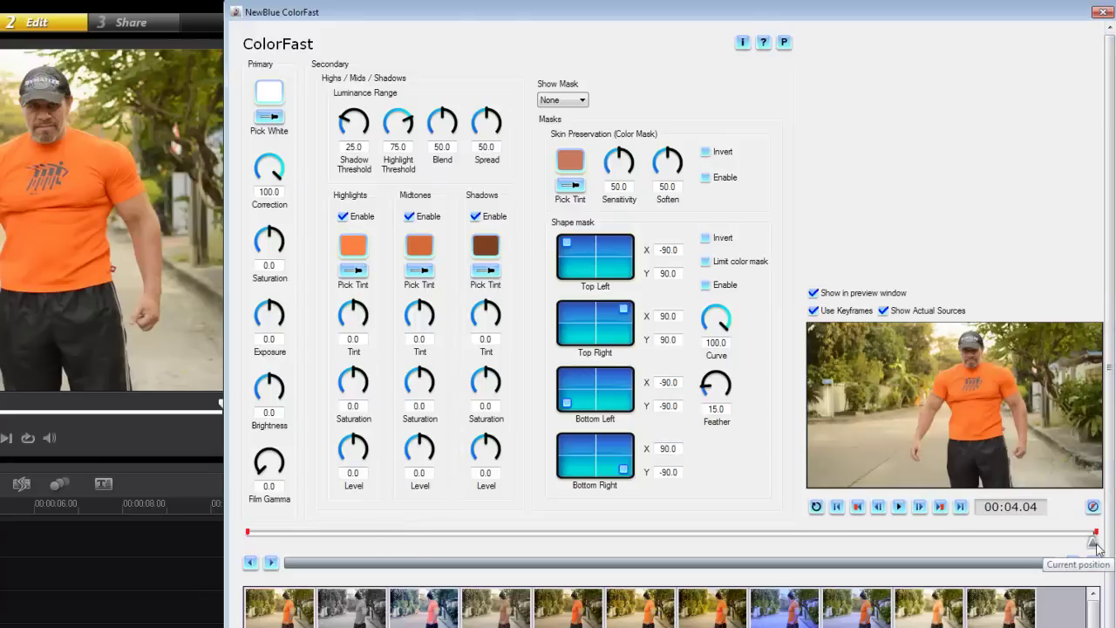
pyautogui.moveTo(1096, 540); pyautogui.dragTo(659, 542)
pyautogui.moveTo(467, 554); pyautogui.dragTo(244, 547)
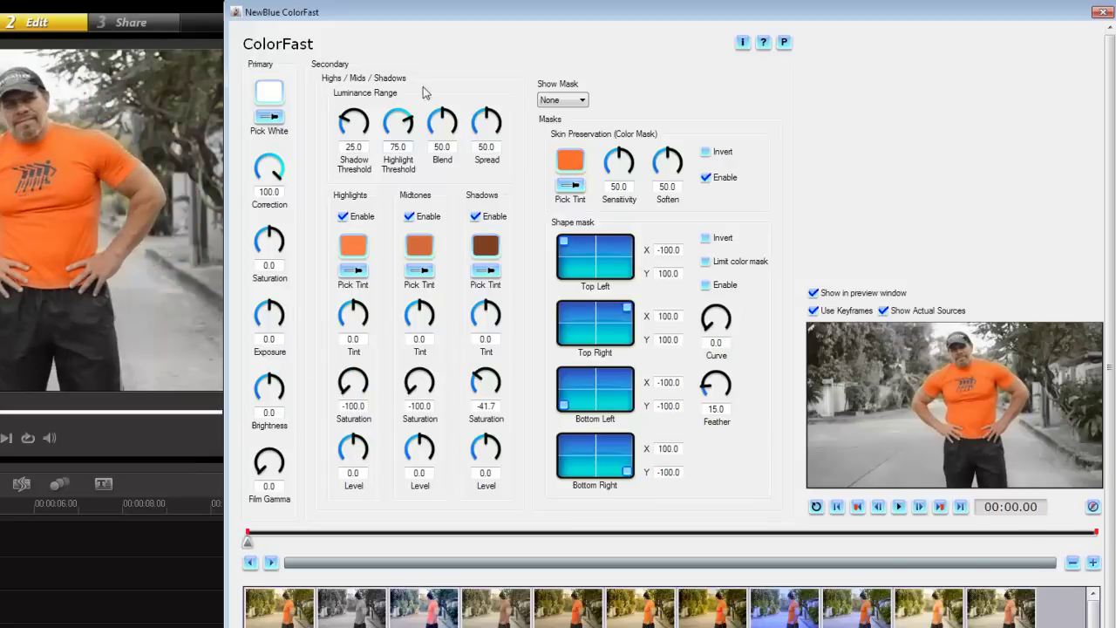
pyautogui.moveTo(451, 10); pyautogui.dragTo(515, 11)
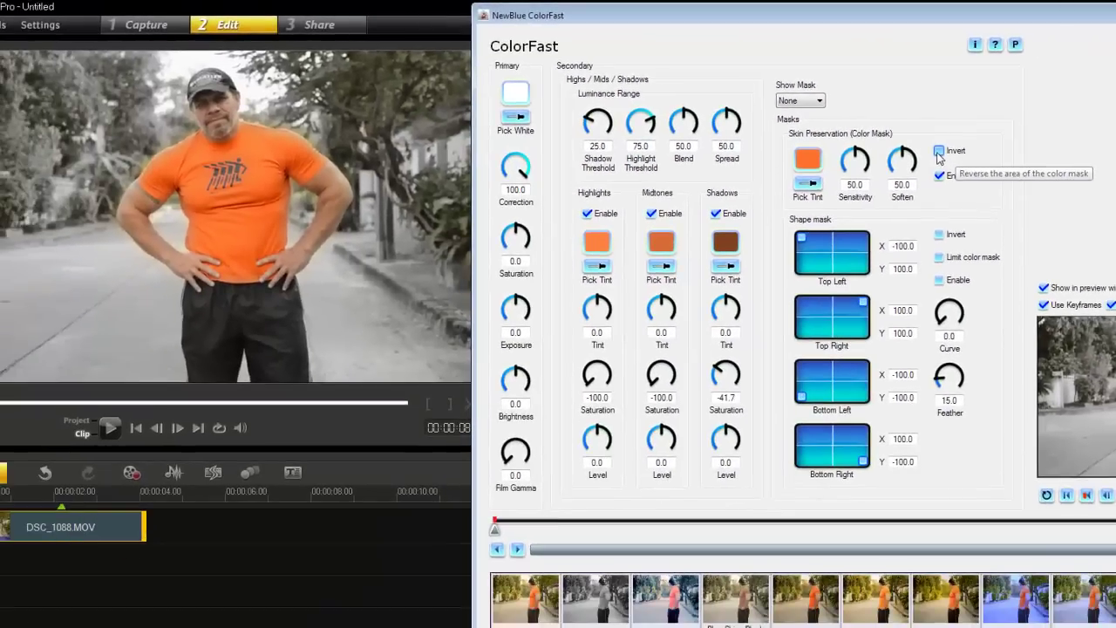
# Step: Tick Invert under Skin Preservation so the shirt greys and the street keeps colour
pyautogui.click(940, 153)
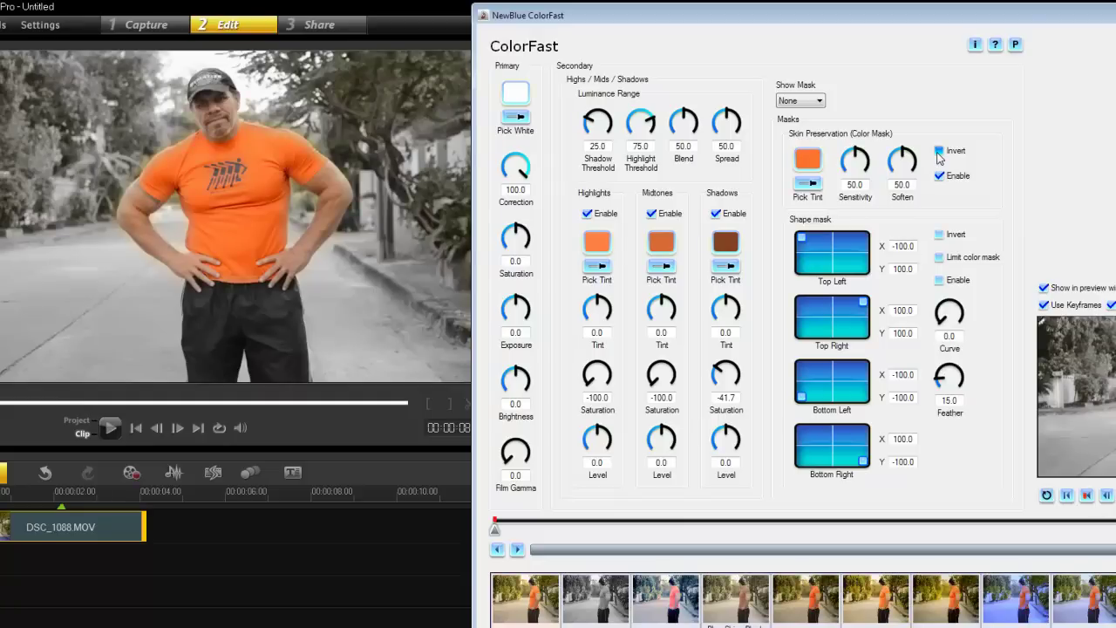
pyautogui.click(939, 152)
# Step: Adjust the Skin Preservation Sensitivity, then reset it to 50.0
pyautogui.scroll(3, 838, 156)
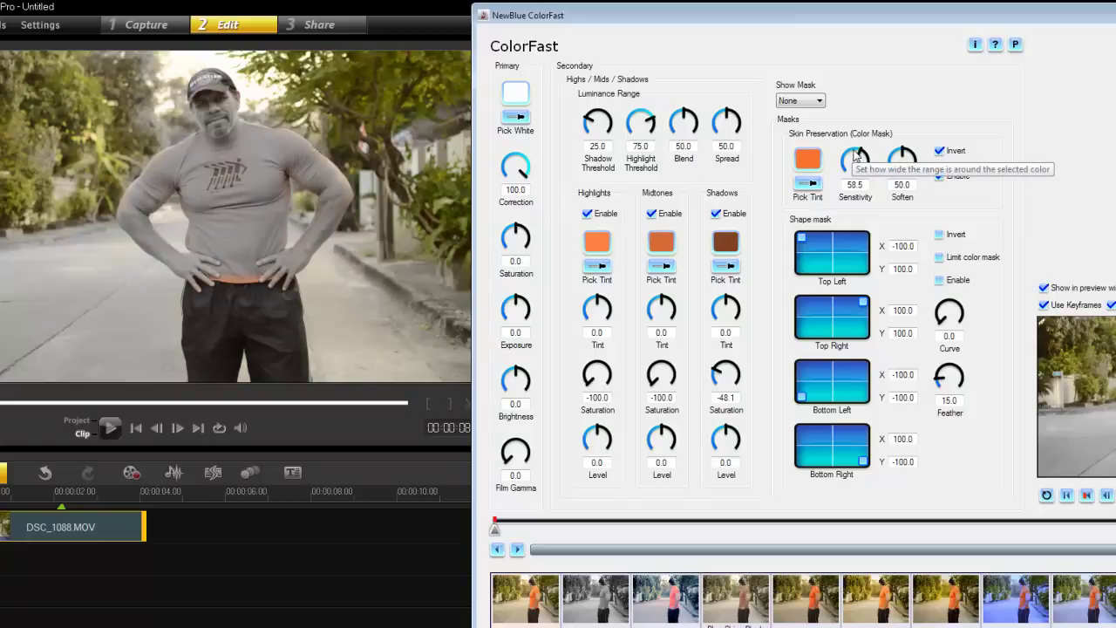
pyautogui.moveTo(855, 157); pyautogui.dragTo(854, 210)
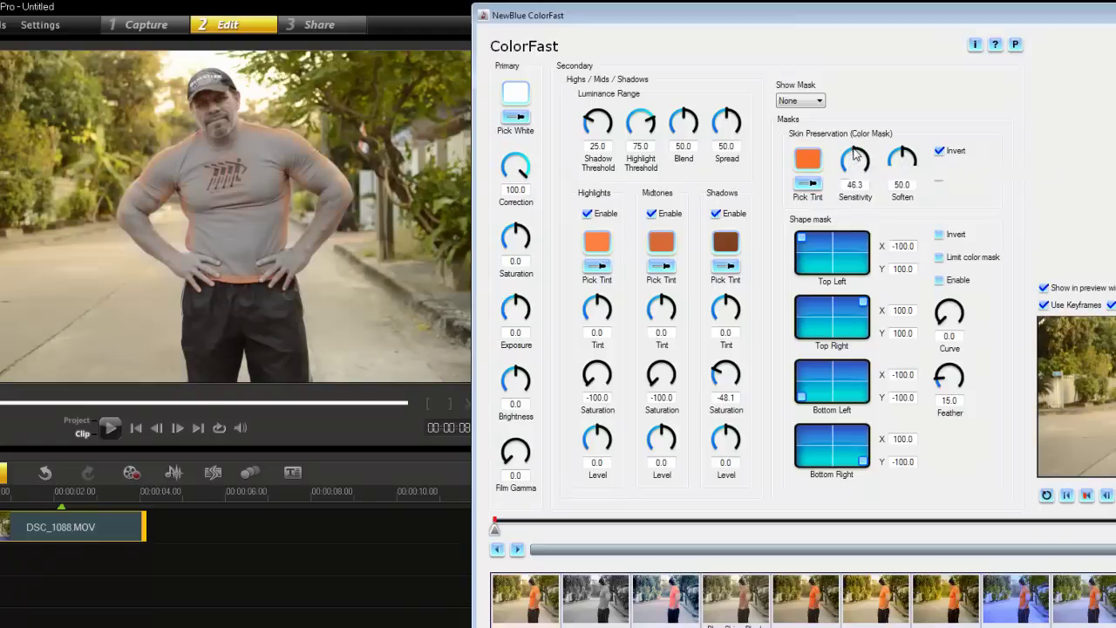
pyautogui.doubleClick(857, 153)
# Step: Close the ColorFast dialog, keeping the grey-shirt effect on the clip
pyautogui.moveTo(850, 20); pyautogui.dragTo(731, 16)
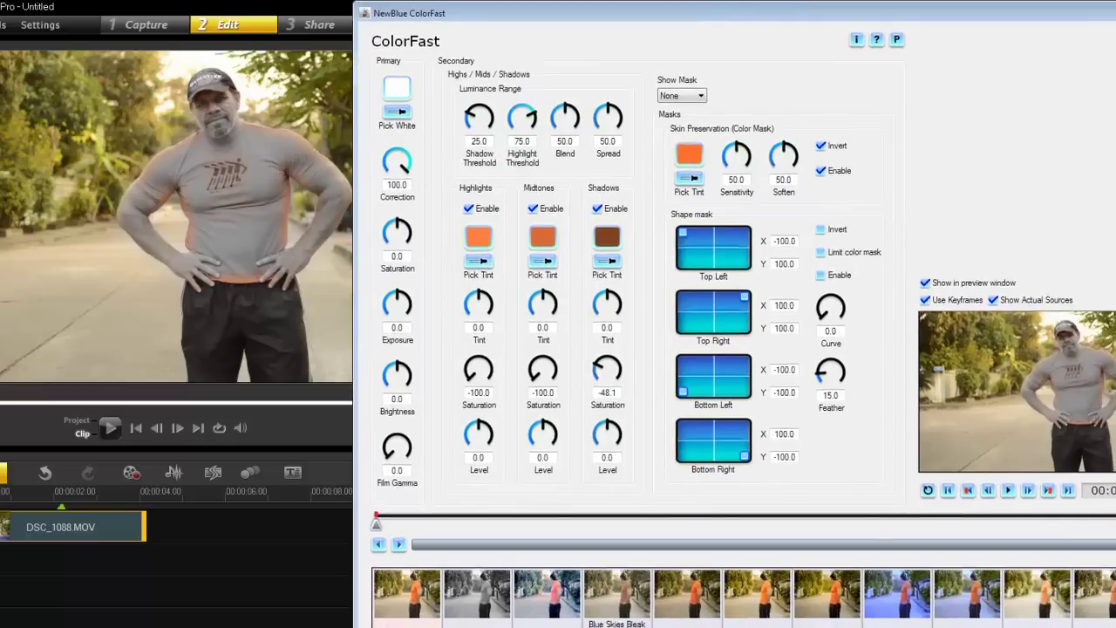
pyautogui.scroll(-1, 743, 324)
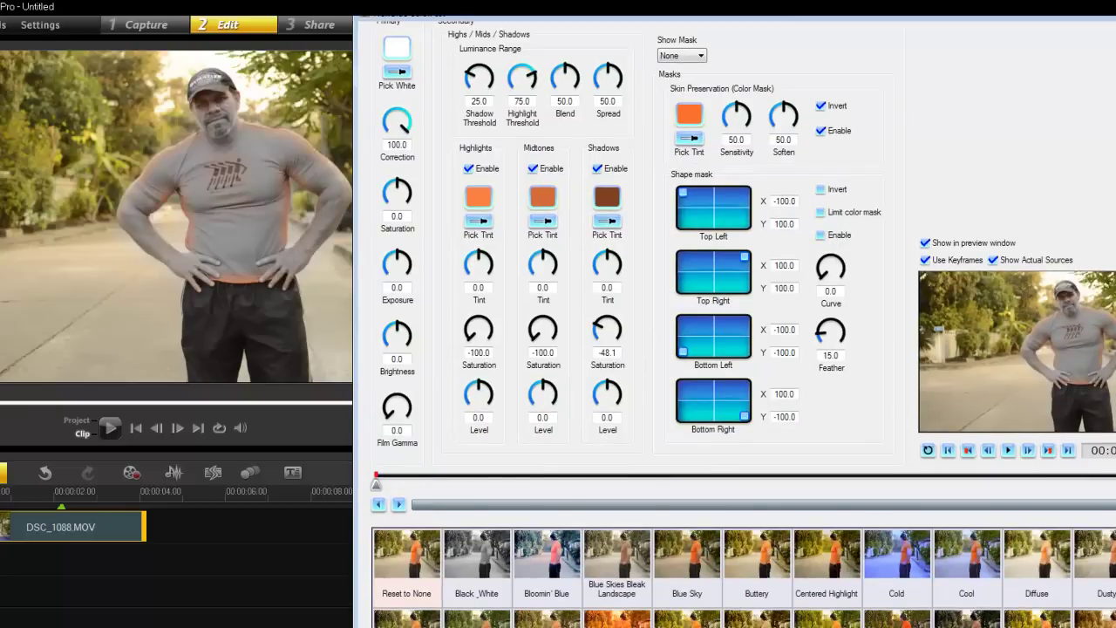
pyautogui.press('Return')
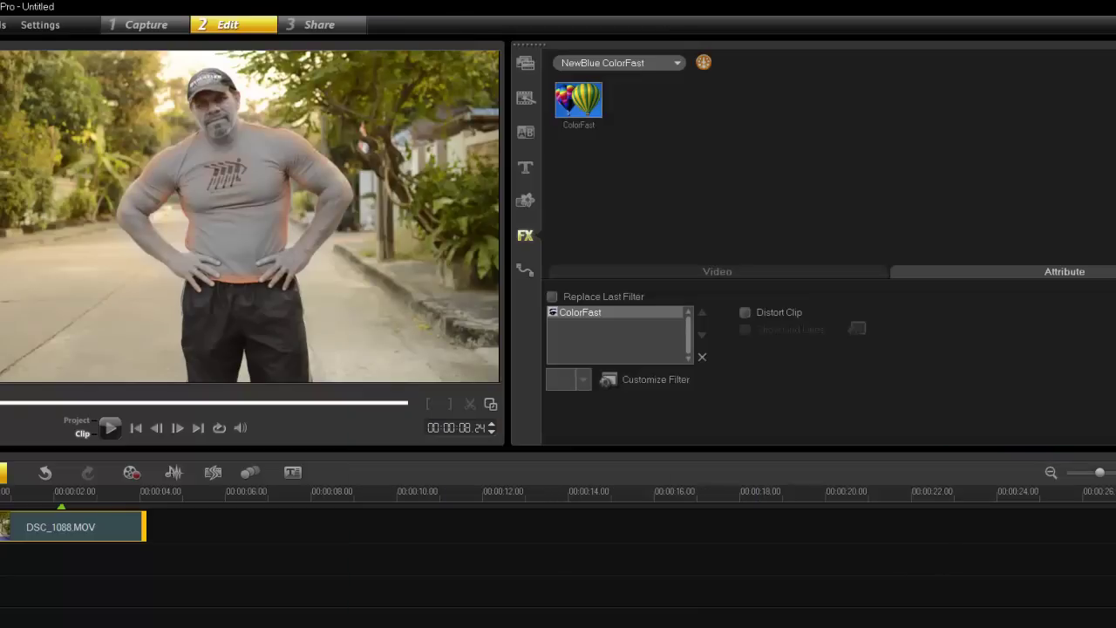